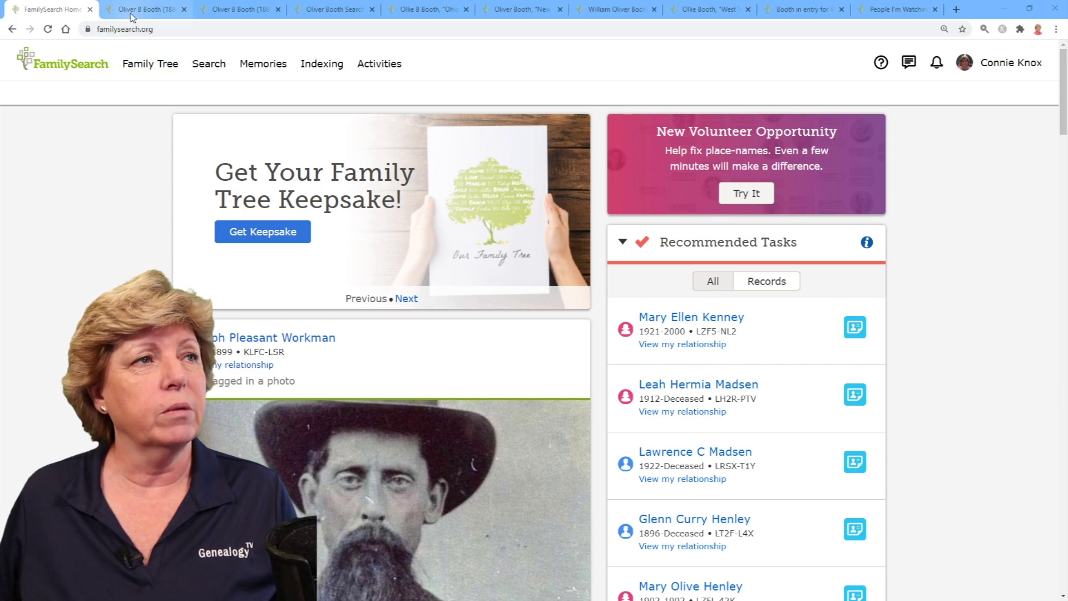
# Open the summary card of the ancestor at the centre of the fan chart and add him to the watch list
pyautogui.click(132, 16)
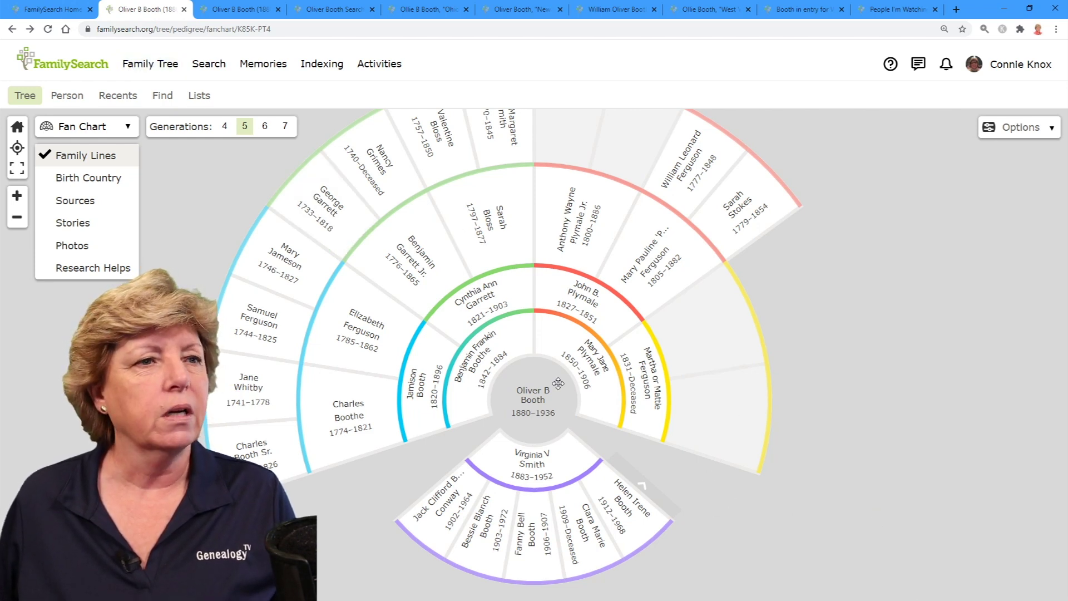
pyautogui.click(538, 409)
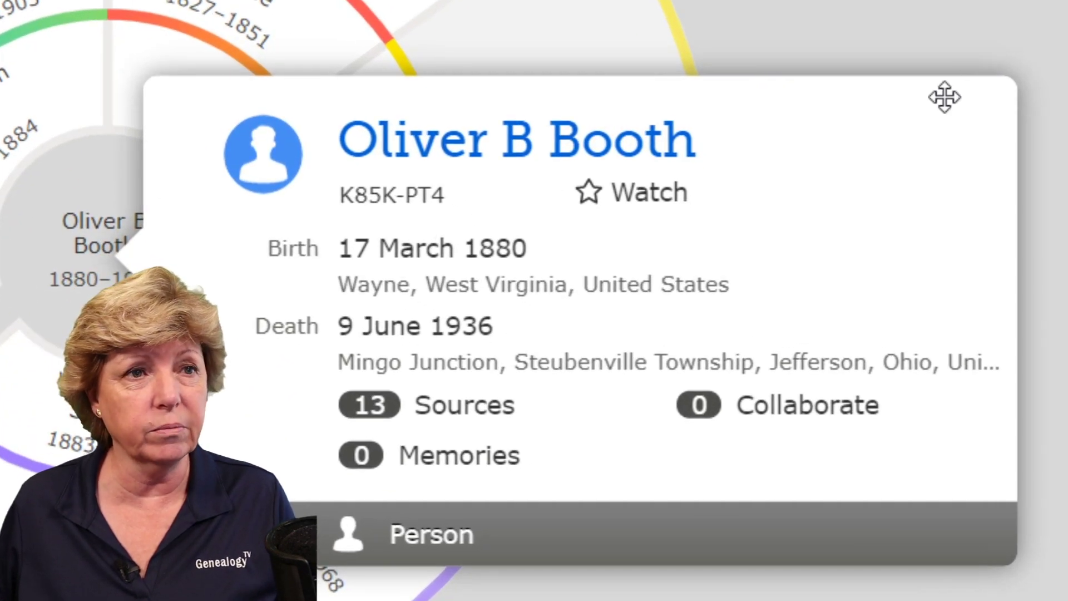
pyautogui.click(588, 196)
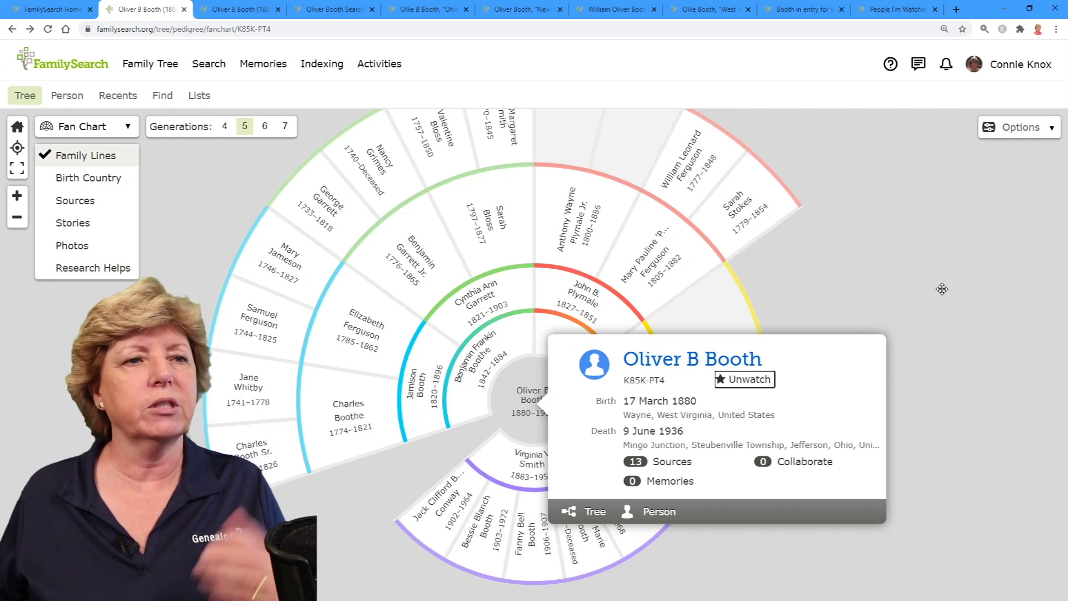
# Open the watched ancestor's sources and review the attached records and the contributors who added them
pyautogui.click(672, 464)
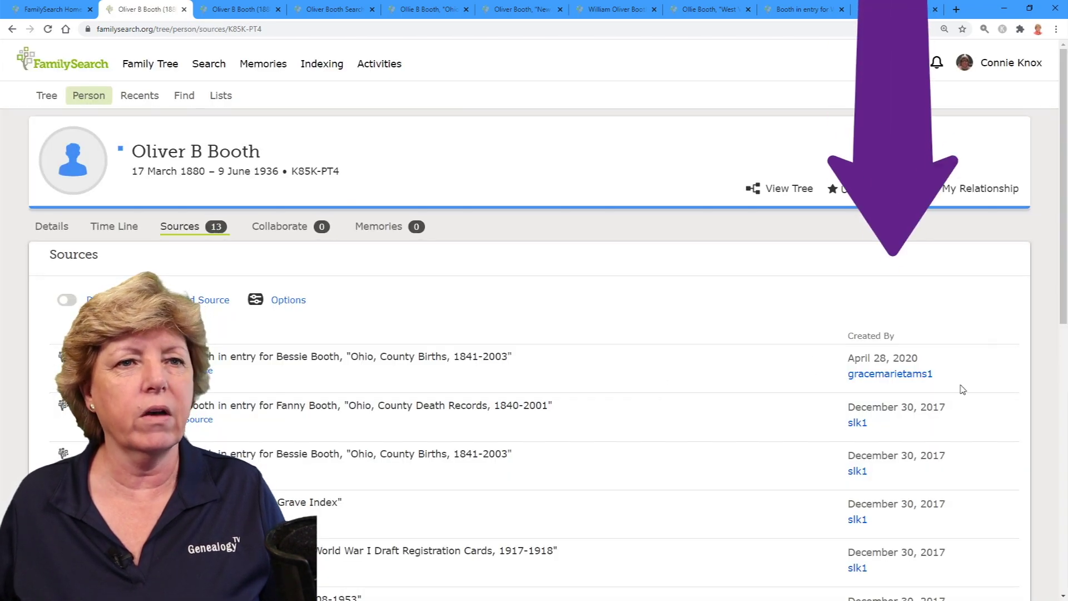
pyautogui.moveTo(1060, 225); pyautogui.dragTo(1063, 370)
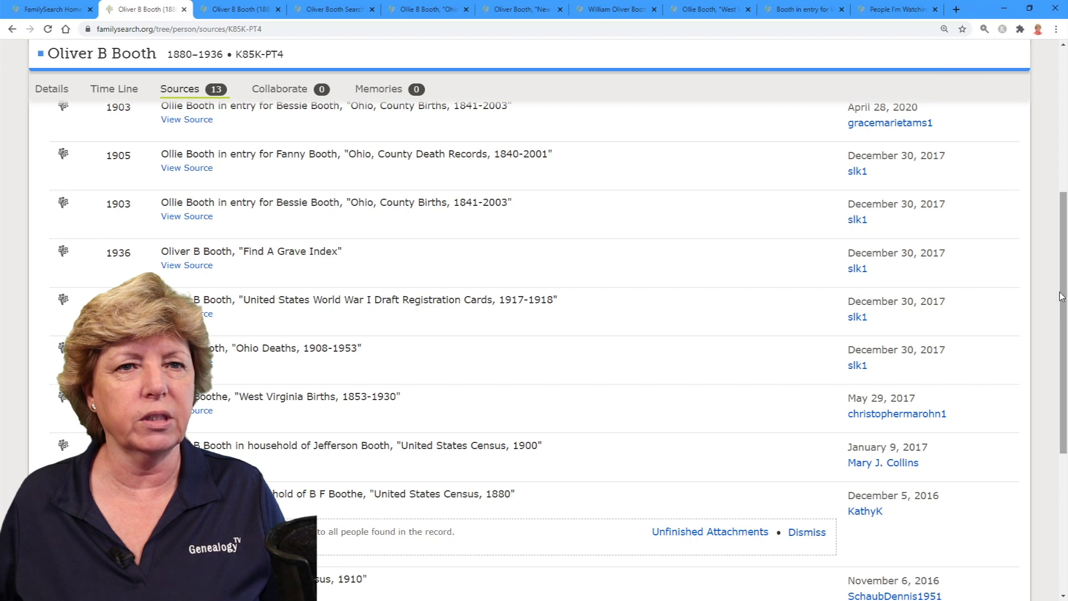
pyautogui.moveTo(1064, 358); pyautogui.dragTo(1065, 233)
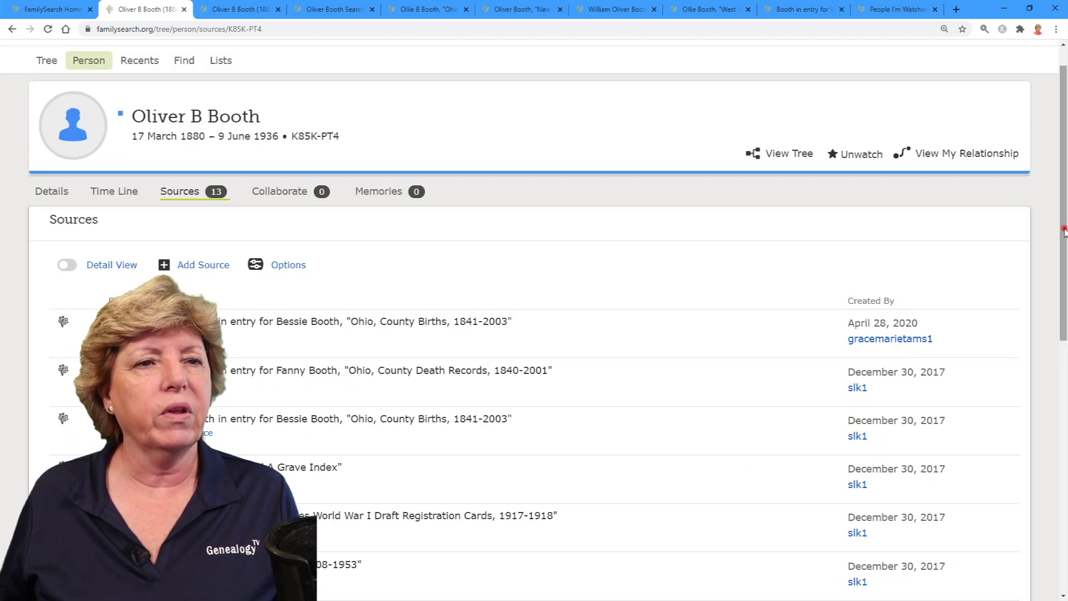
pyautogui.scroll(-4, 1065, 233)
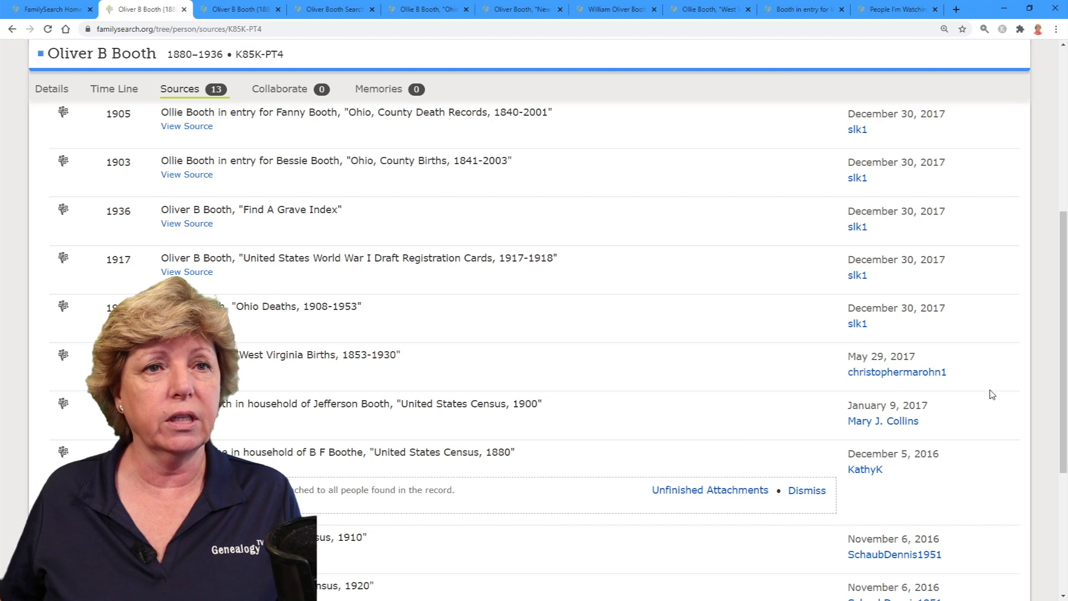
pyautogui.scroll(5, 1061, 388)
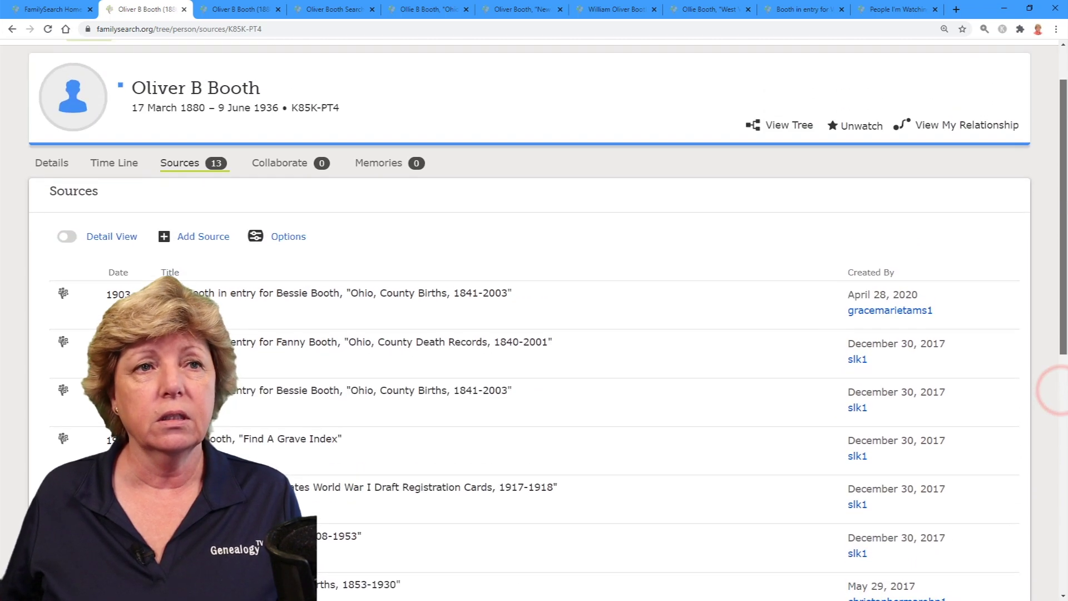
pyautogui.scroll(1, 1061, 387)
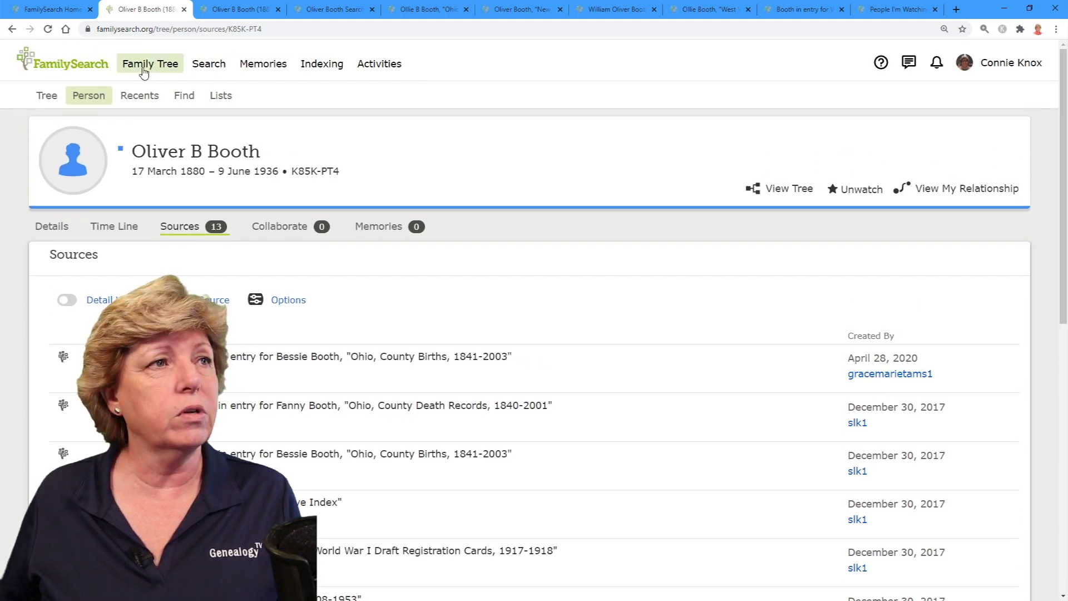
# Compare the ancestor's summary card in the fan chart with the matching historical record search results
pyautogui.click(225, 12)
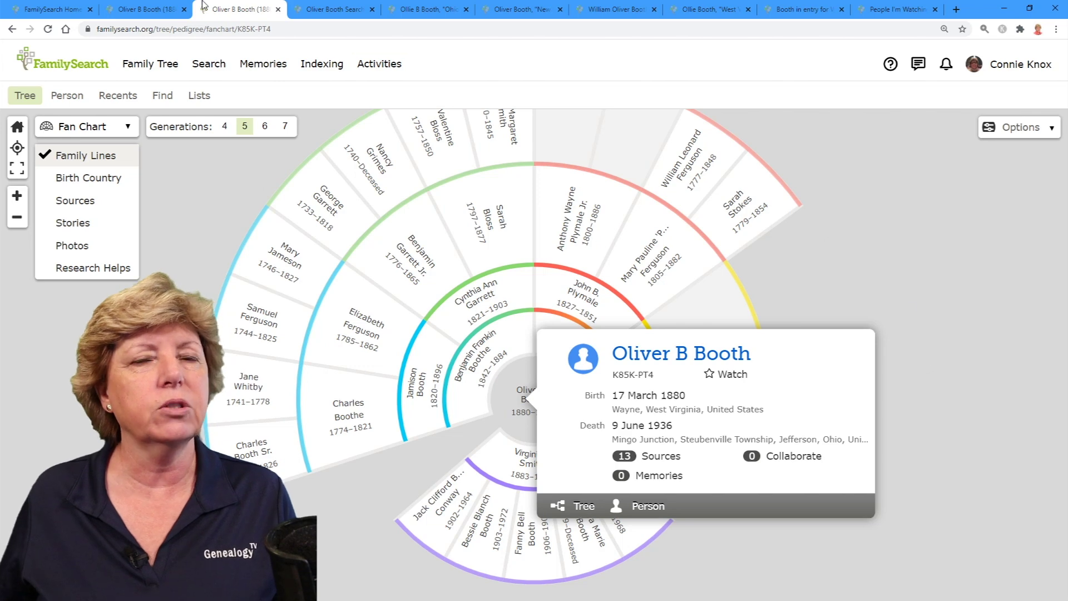
pyautogui.click(315, 13)
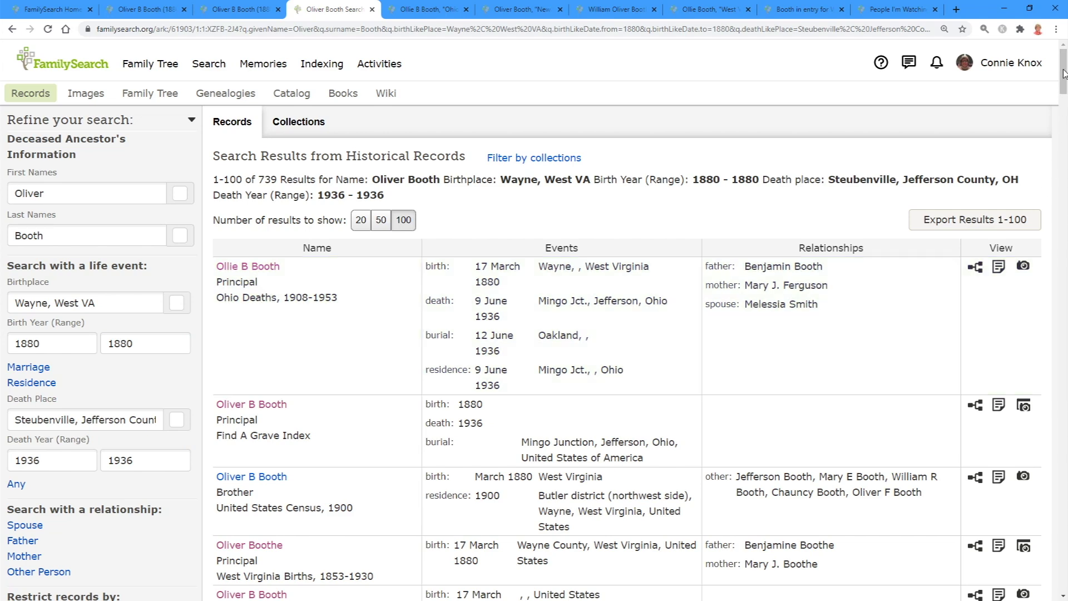
pyautogui.moveTo(1063, 71); pyautogui.dragTo(1063, 83)
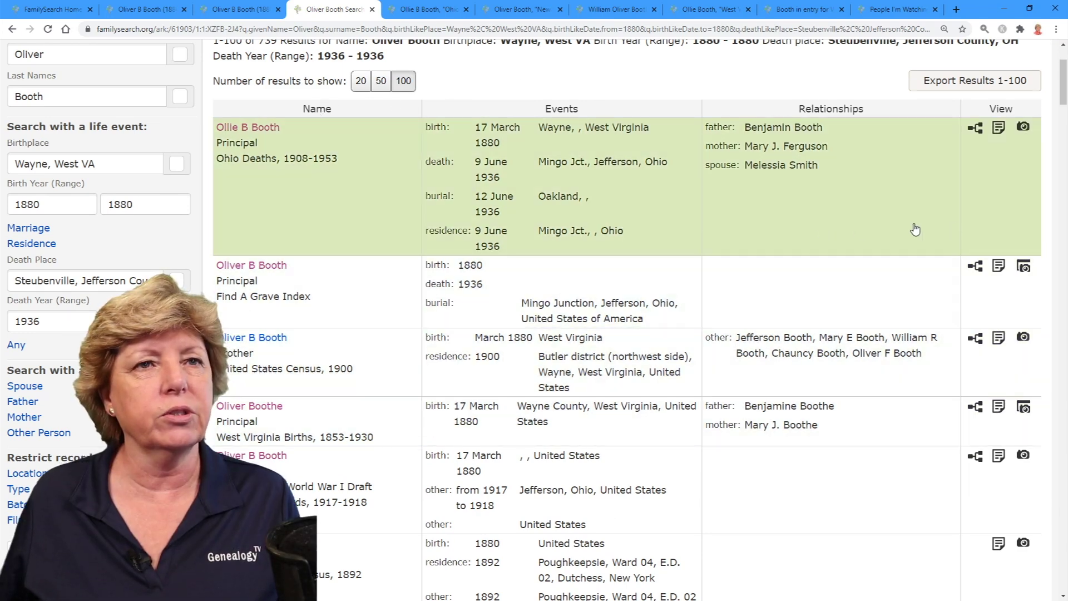
pyautogui.moveTo(1062, 89); pyautogui.dragTo(1064, 55)
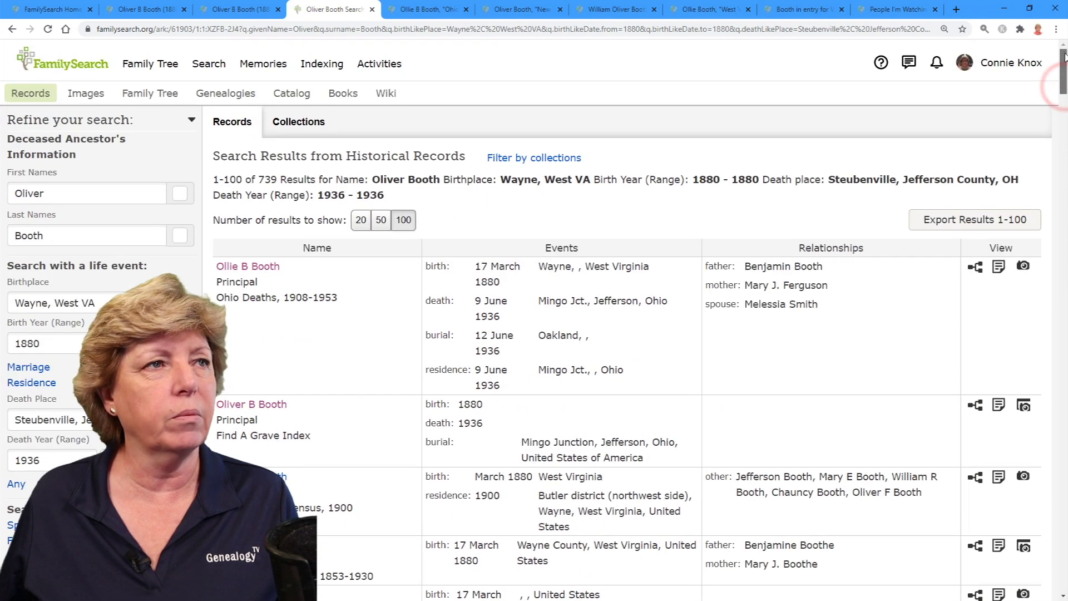
pyautogui.click(239, 9)
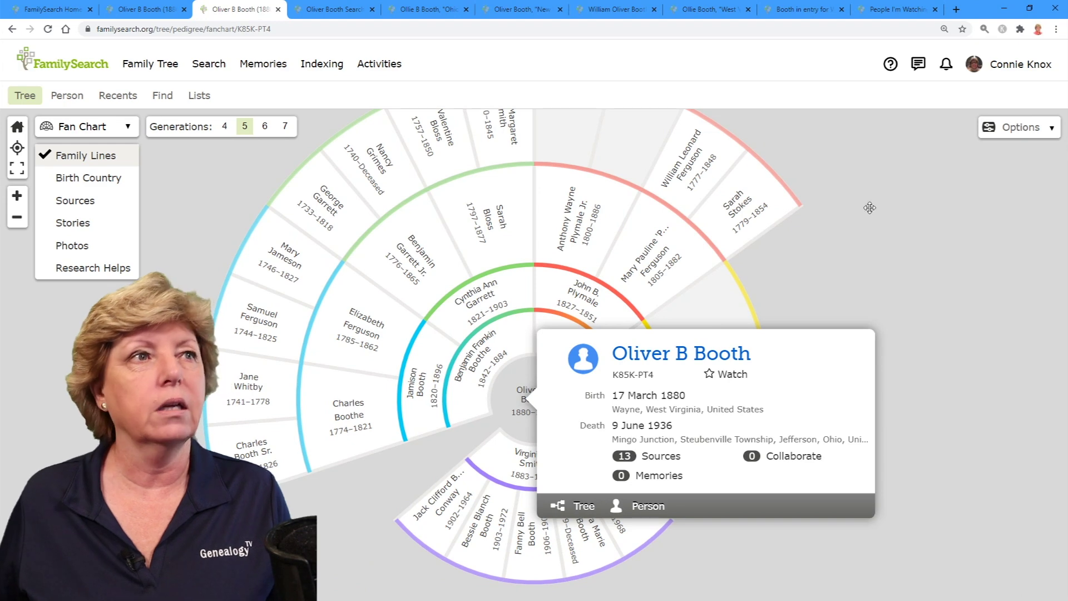
pyautogui.click(300, 8)
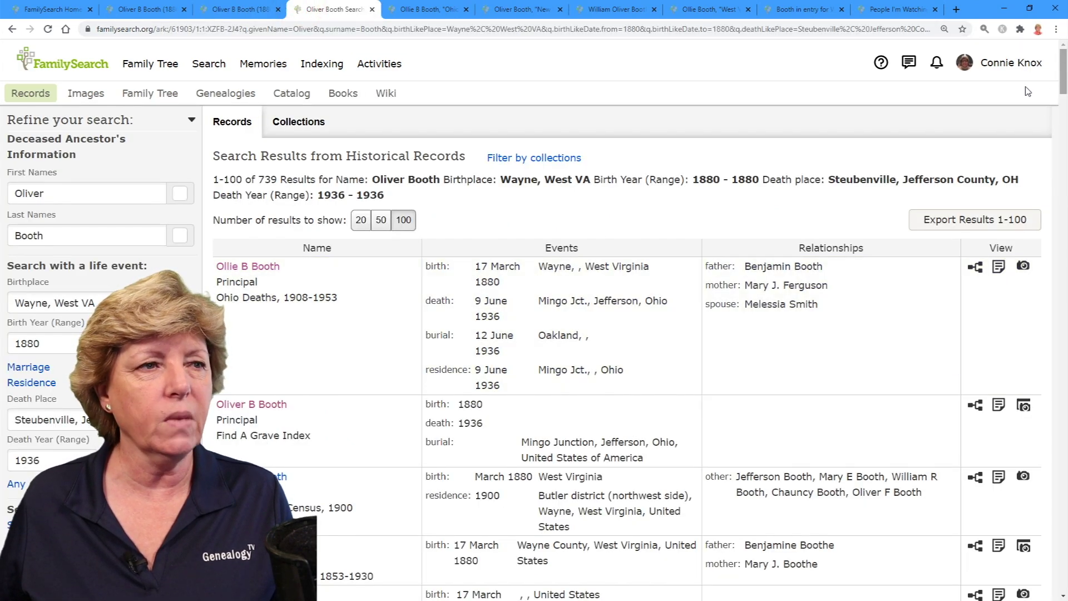
# Examine the Ohio Deaths, 1908-1953 record and the New York State Census, 1892 record for an attached family tree person
pyautogui.click(240, 266)
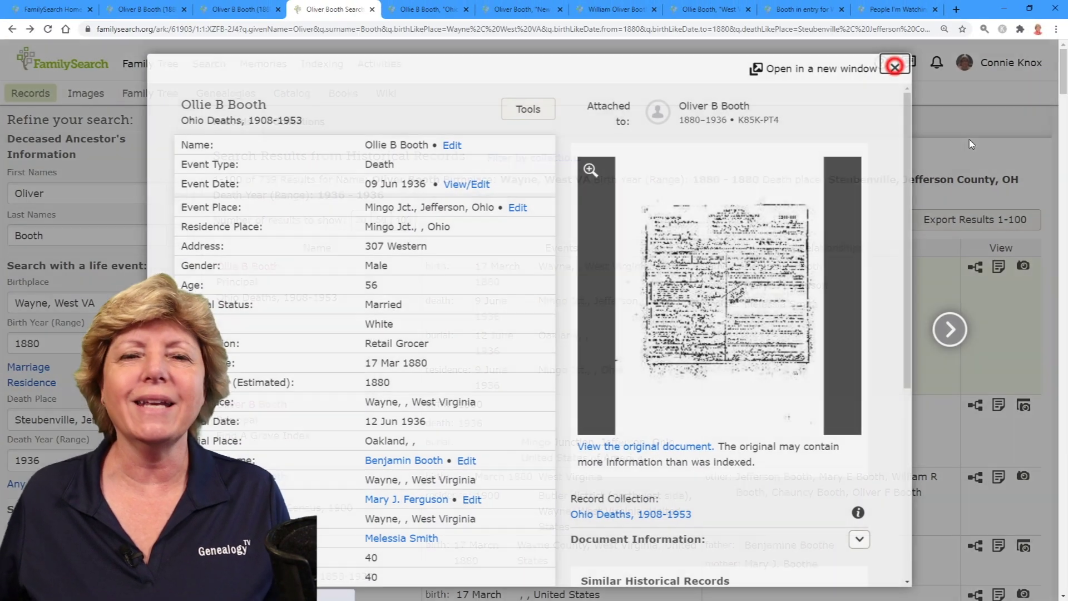
pyautogui.click(898, 68)
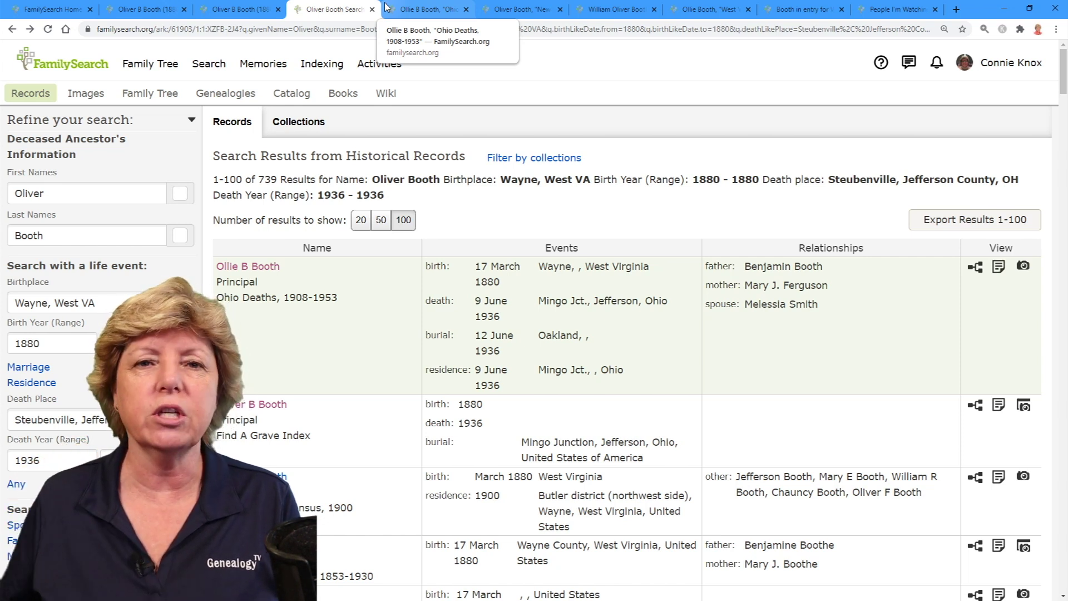
pyautogui.click(423, 9)
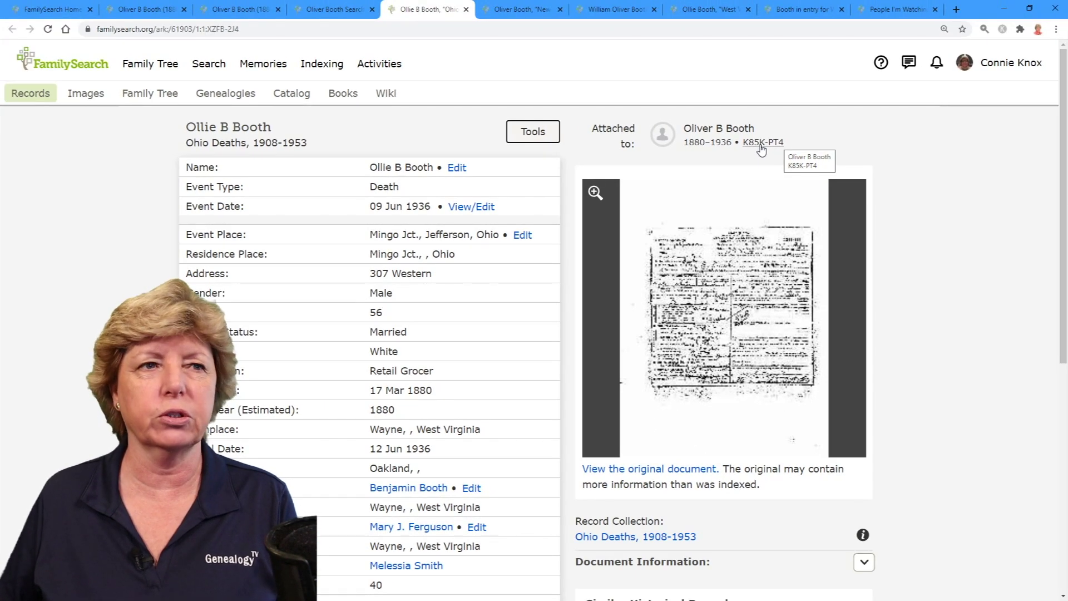
pyautogui.hotkey('ctrl', 'Tab')
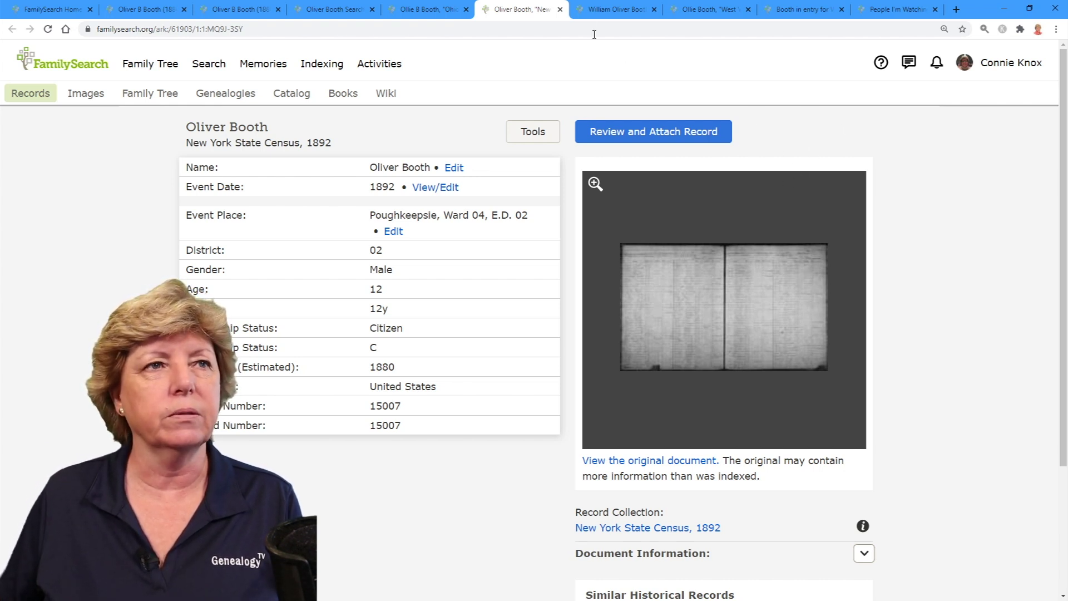
# Add the family tree person attached to the West Virginia Deaths, 1804-1999 record to the watch list
pyautogui.click(605, 9)
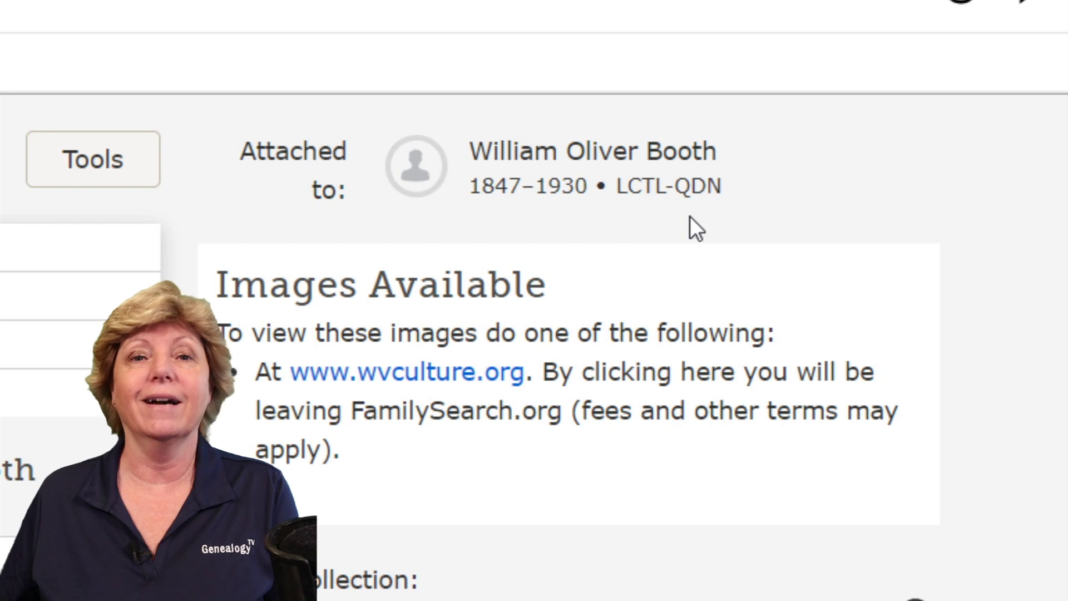
pyautogui.click(586, 159)
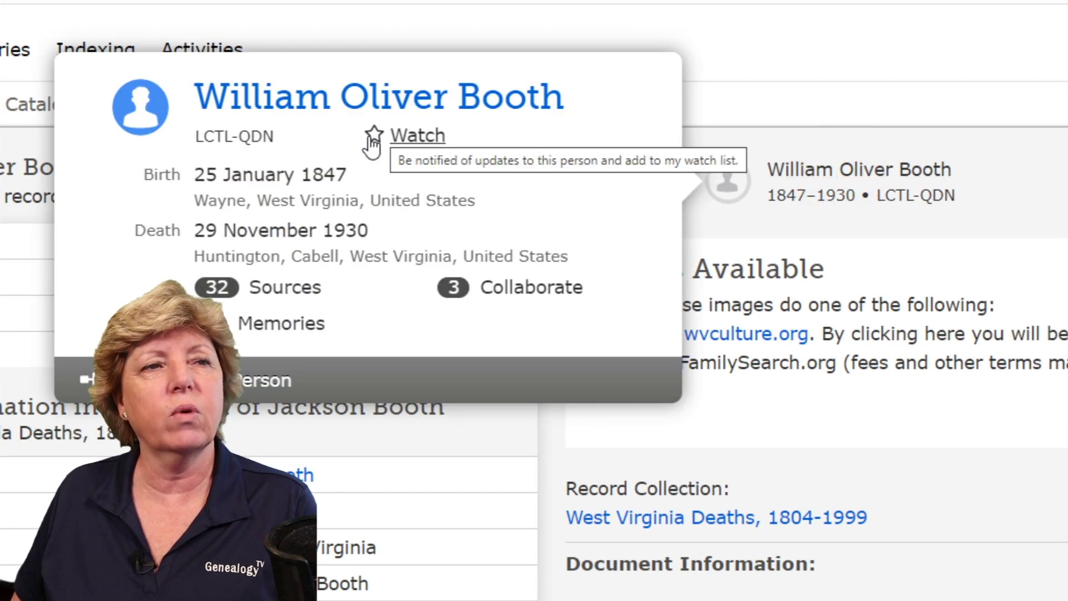
pyautogui.click(406, 139)
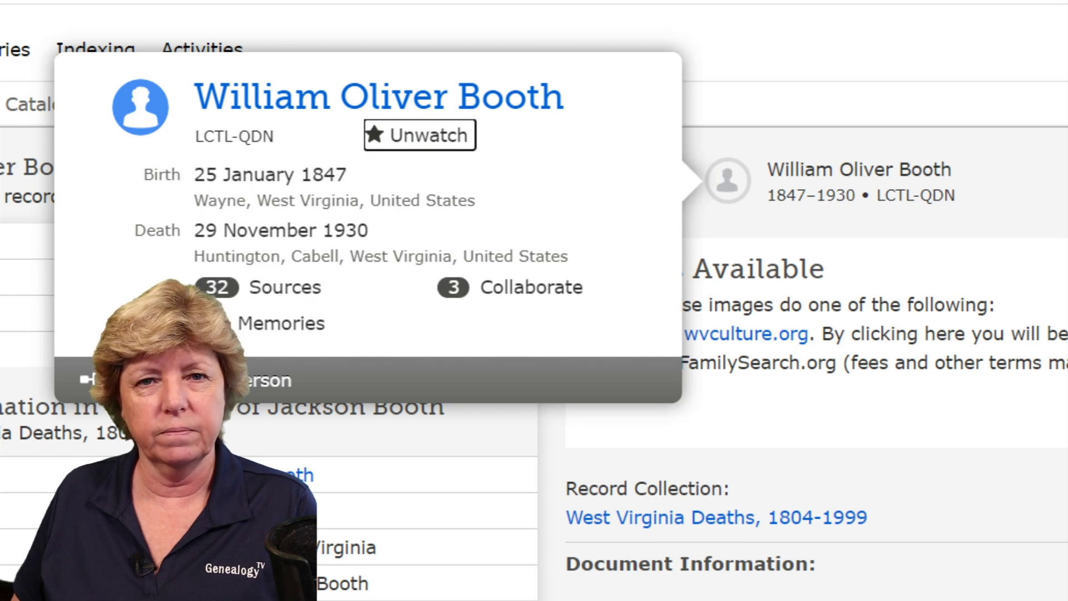
# Check the West Virginia Marriages, 1780-1970 record and the Ohio Death Index record for an attached family tree person
pyautogui.click(715, 11)
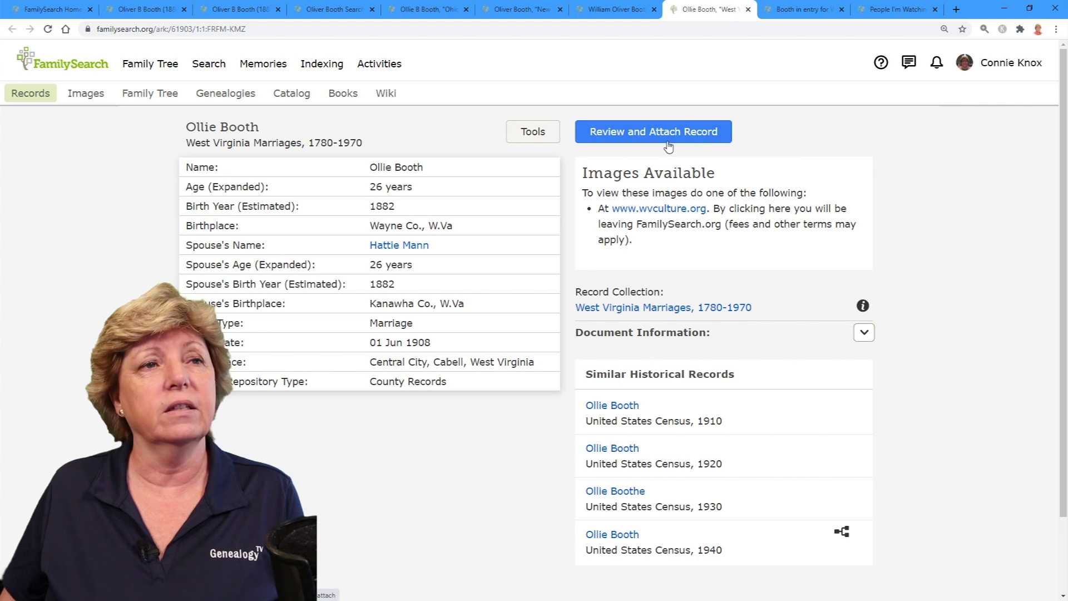
pyautogui.click(792, 9)
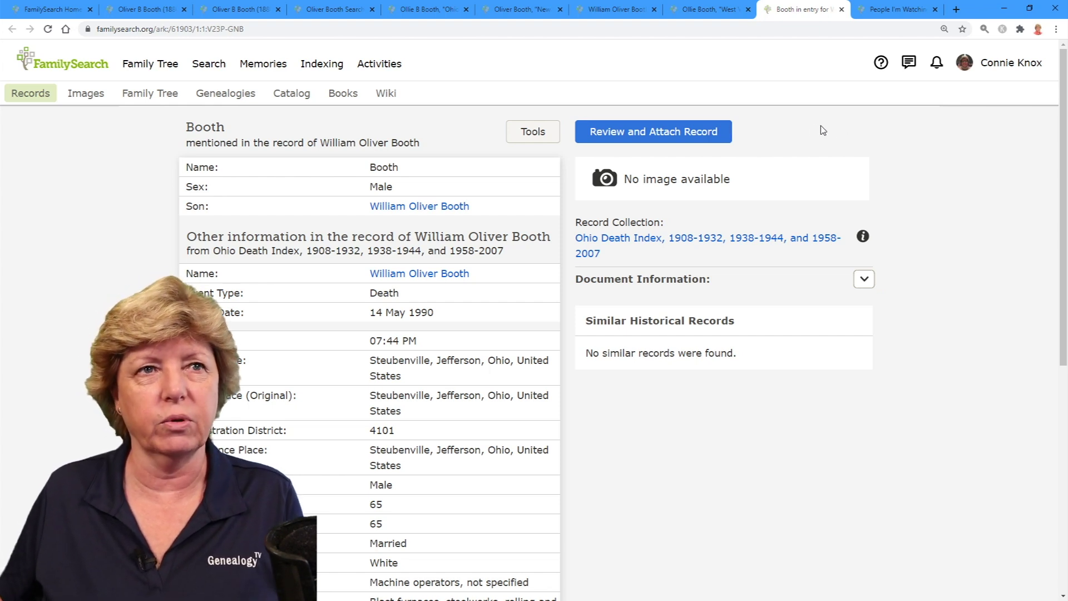
# Open the Family Tree list of watched people and review its entries down to the end
pyautogui.hotkey('ctrl', 'Tab')
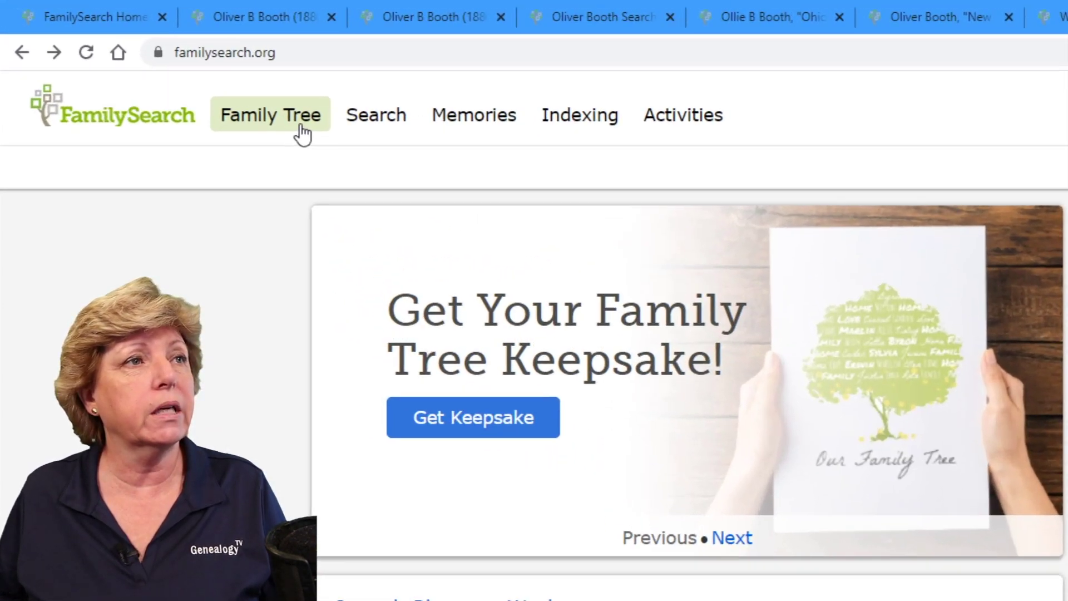
pyautogui.click(167, 69)
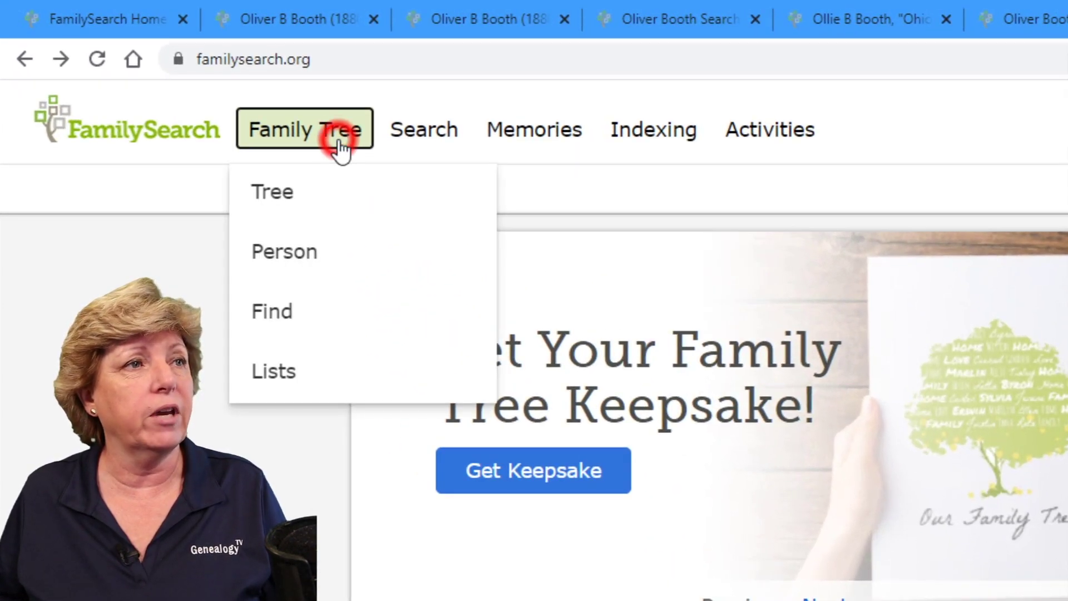
pyautogui.click(282, 375)
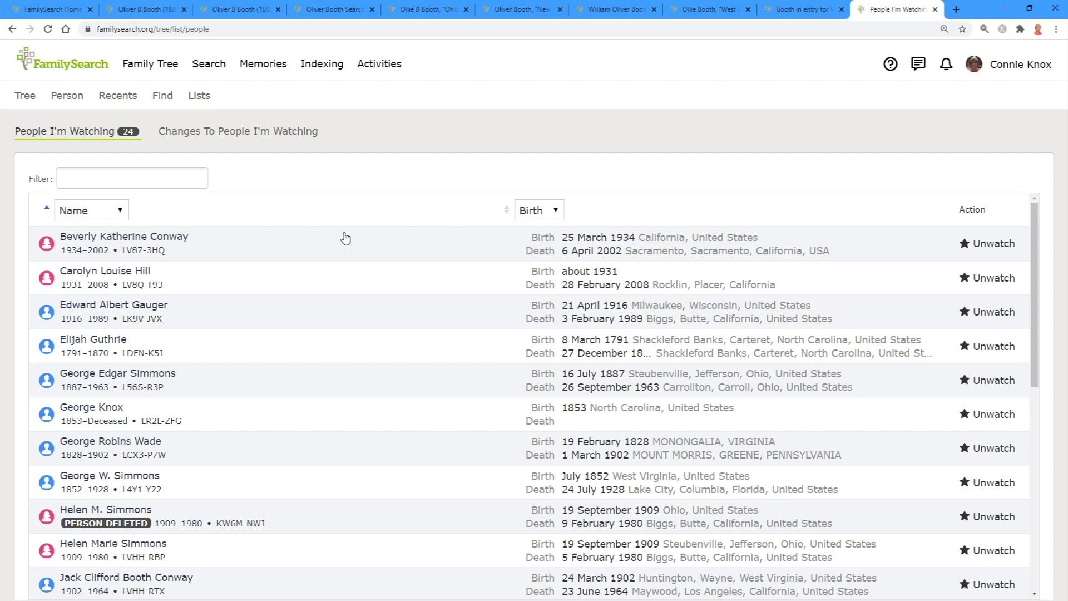
pyautogui.moveTo(1032, 228); pyautogui.dragTo(1021, 407)
pyautogui.scroll(-1, 1023, 361)
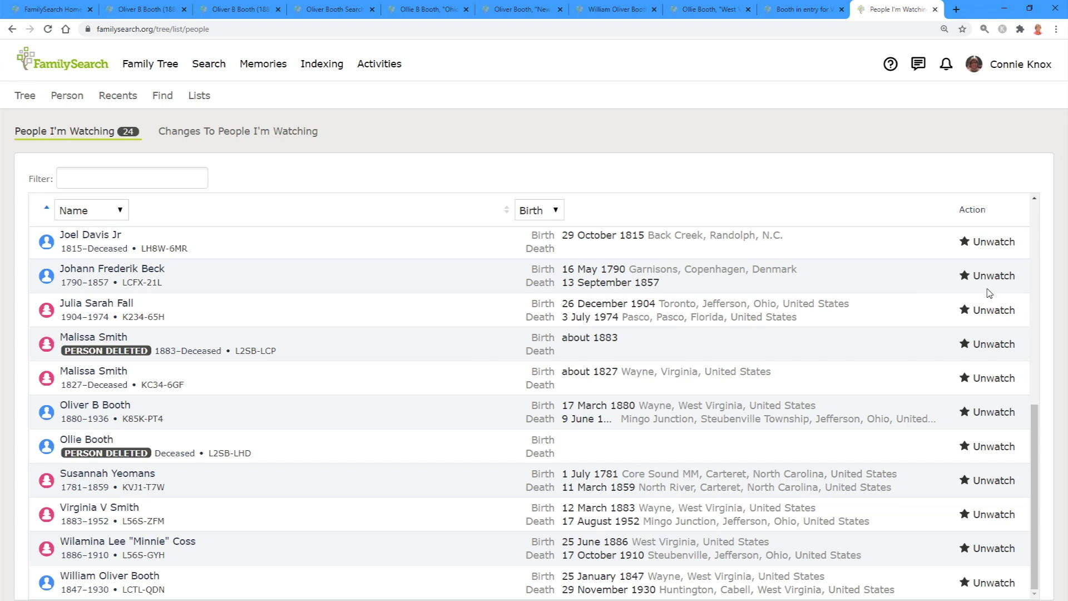
# Stop watching the Copenhagen-born person in the list and restore the watch on the same entry
pyautogui.click(986, 276)
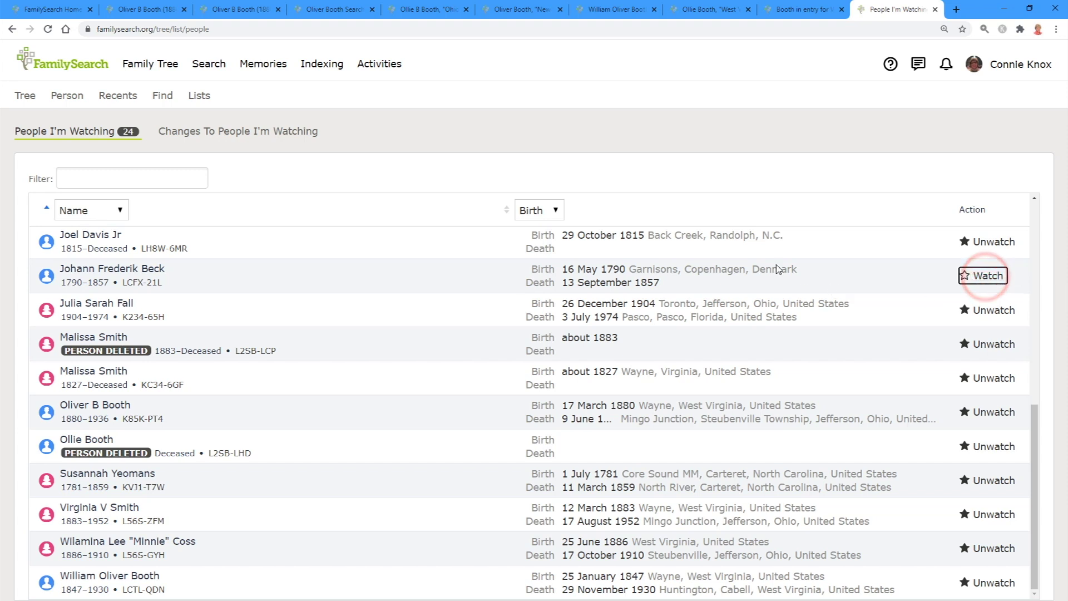
pyautogui.click(990, 275)
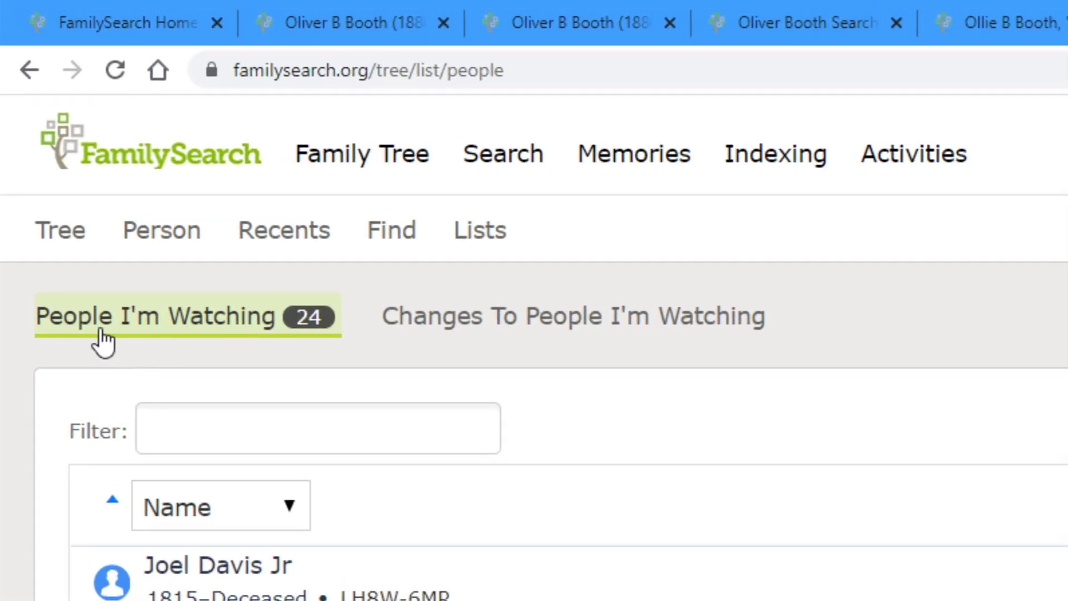
# Review the recent changes made to watched people alongside the full list of watched people
pyautogui.click(579, 332)
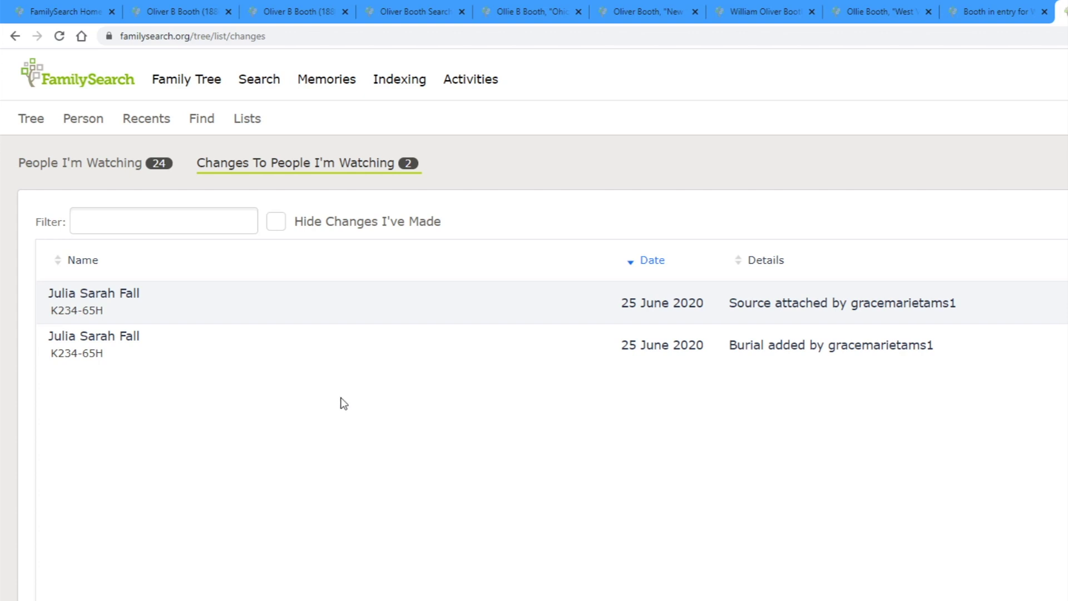
pyautogui.click(109, 167)
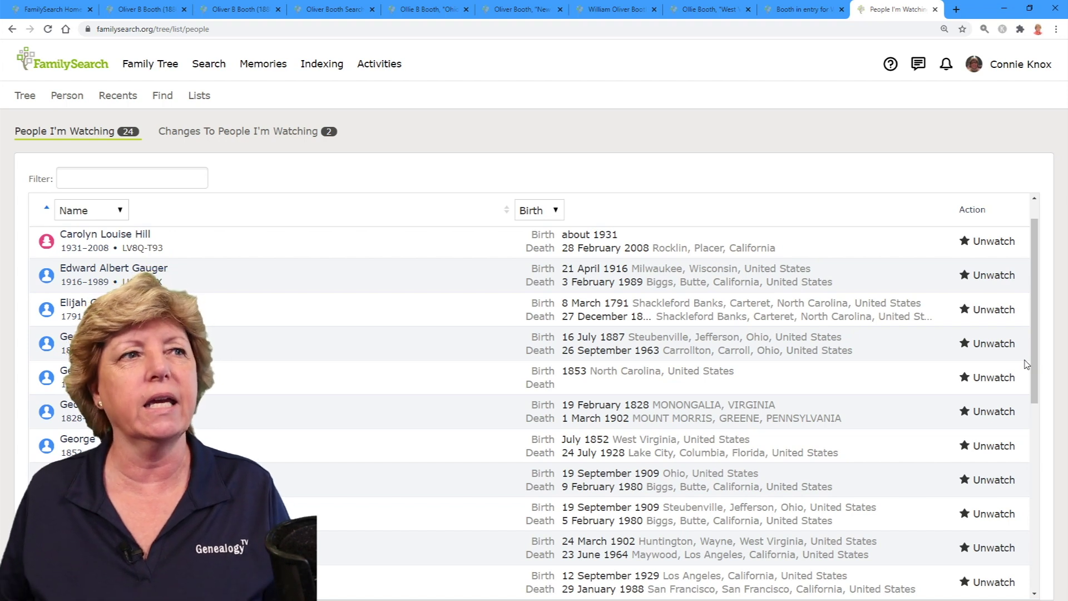
pyautogui.click(267, 133)
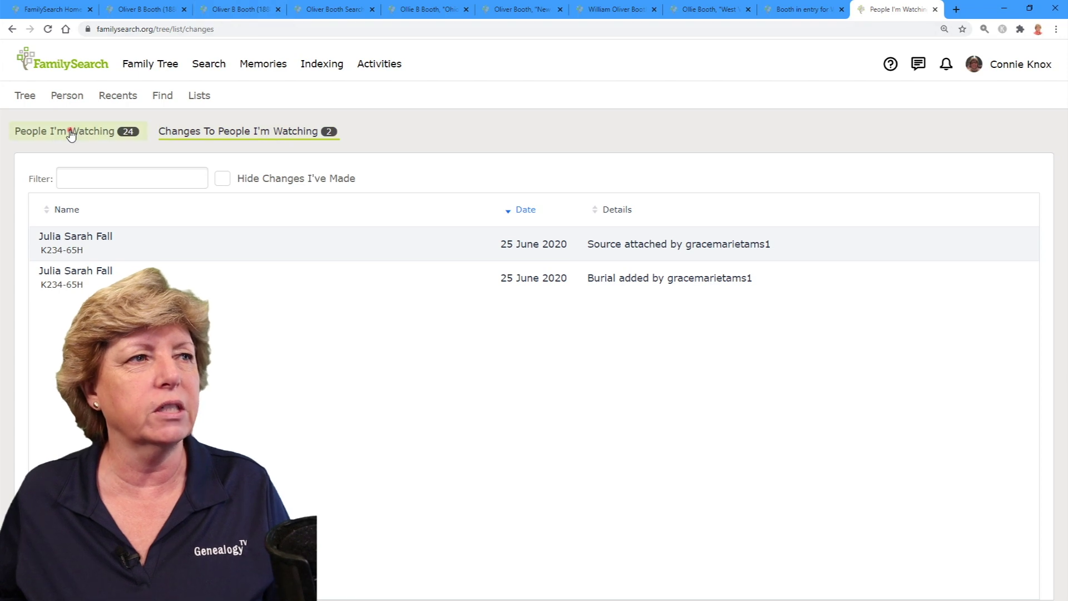
# Open the sources of the watched person in the newest change and view the contact card of a source contributor
pyautogui.click(72, 239)
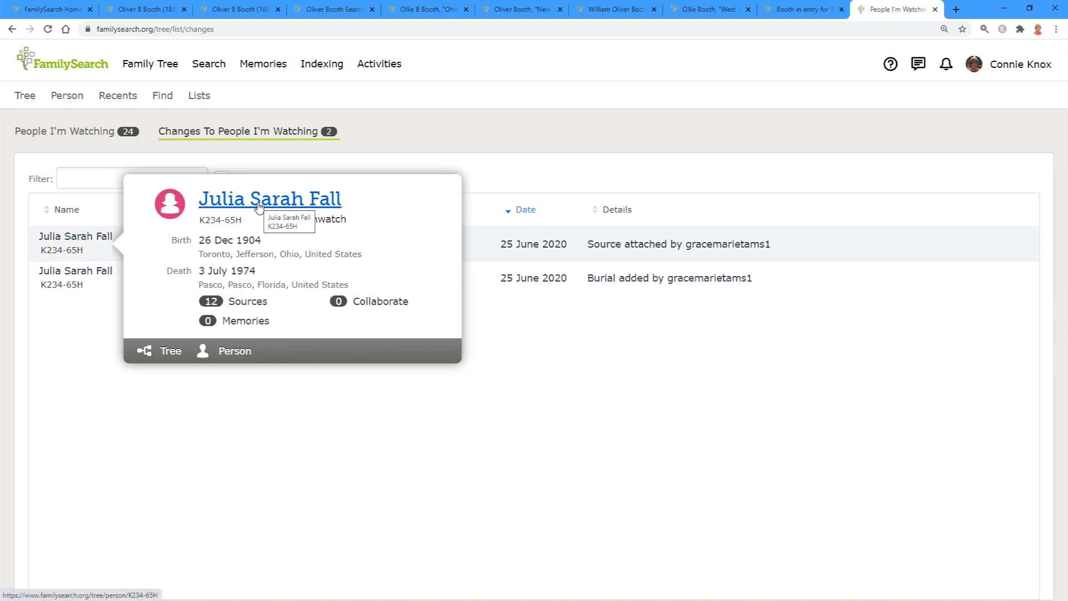
pyautogui.click(241, 301)
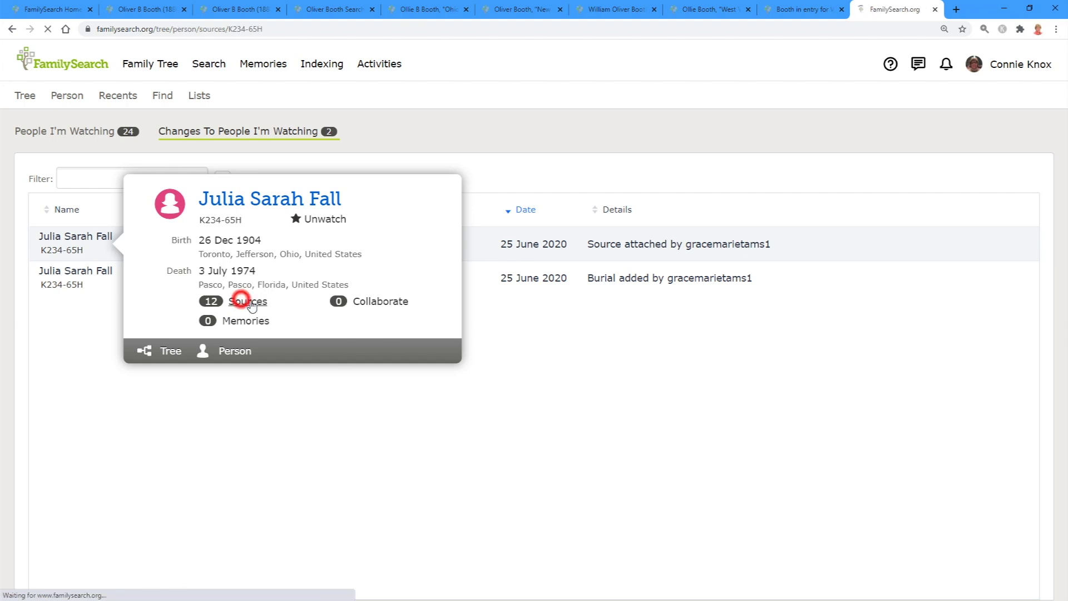
pyautogui.scroll(-5, 1015, 334)
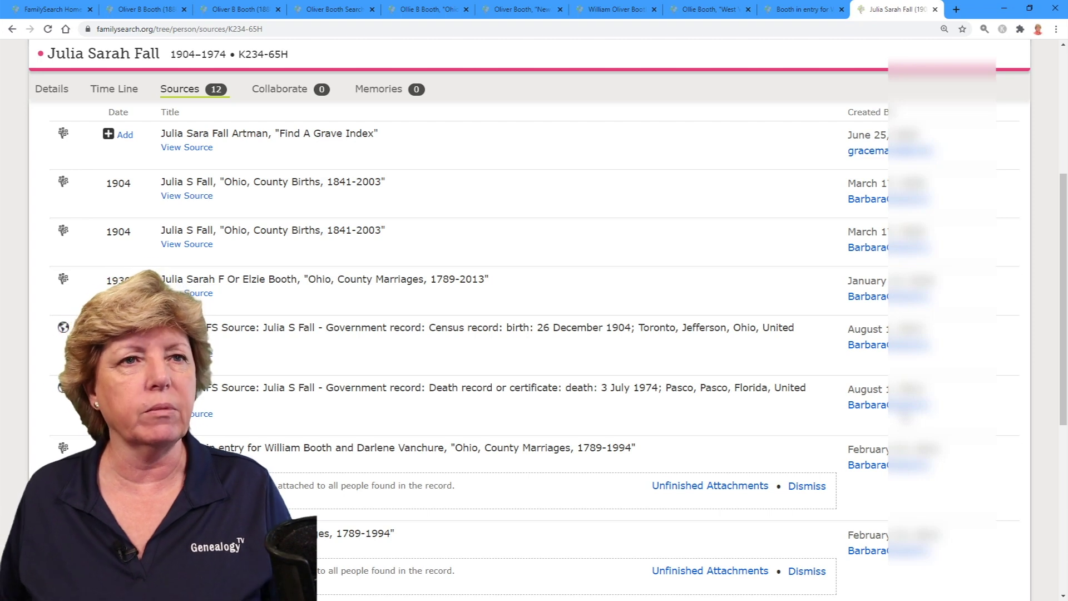
pyautogui.click(875, 200)
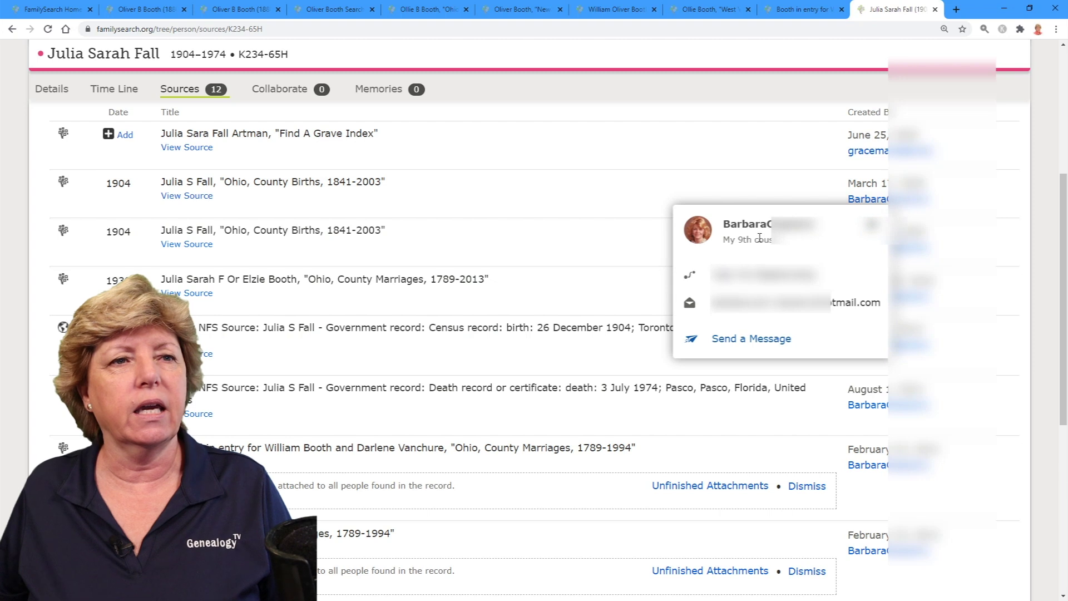